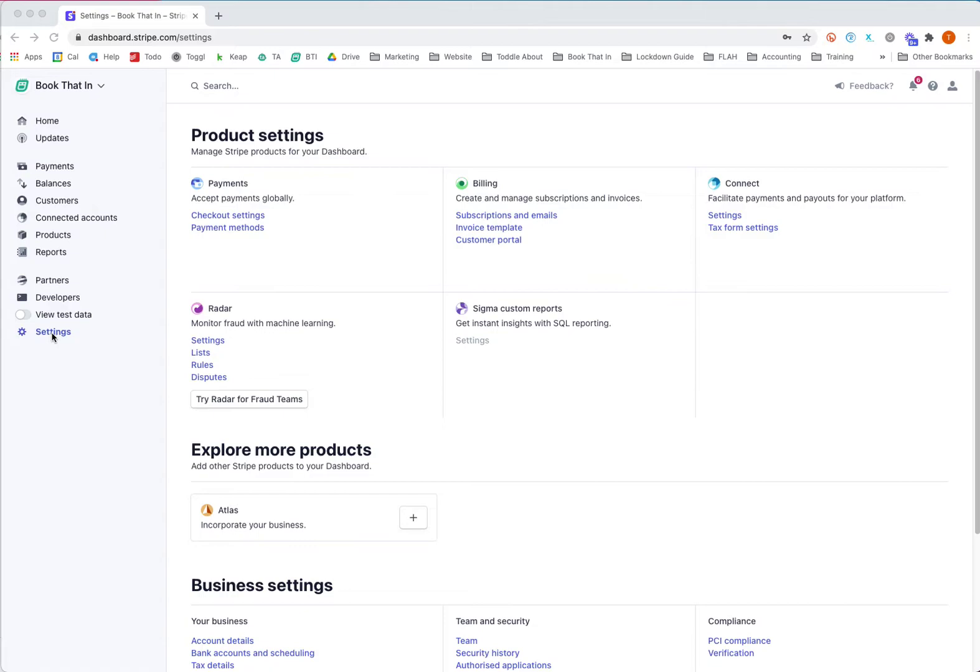
Go to Billing's Subscriptions and emails settings and bring the failed-payment options into view.
{"action": "left_click", "coordinate": [508, 217]}
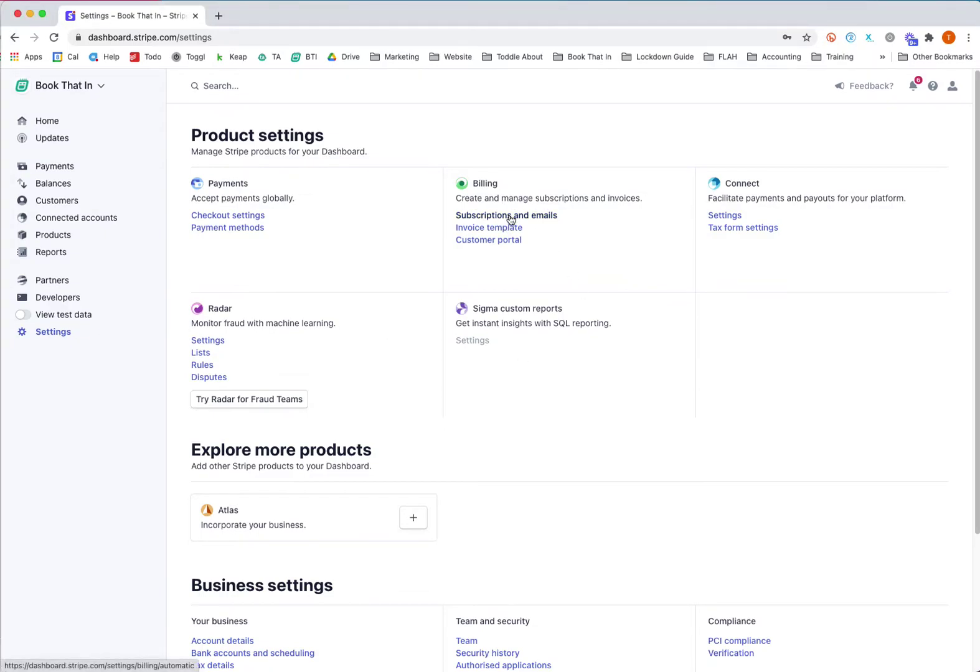
{"action": "left_click", "coordinate": [508, 215]}
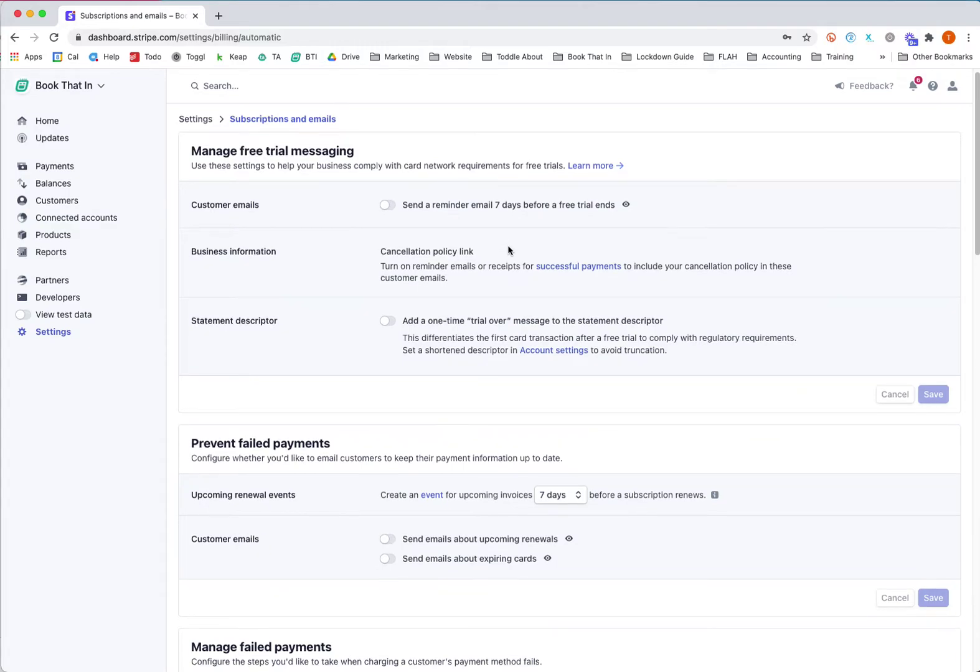
{"action": "scroll", "coordinate": [507, 247], "scroll_direction": "down", "scroll_amount": 3}
{"action": "scroll", "coordinate": [508, 247], "scroll_direction": "down", "scroll_amount": 4}
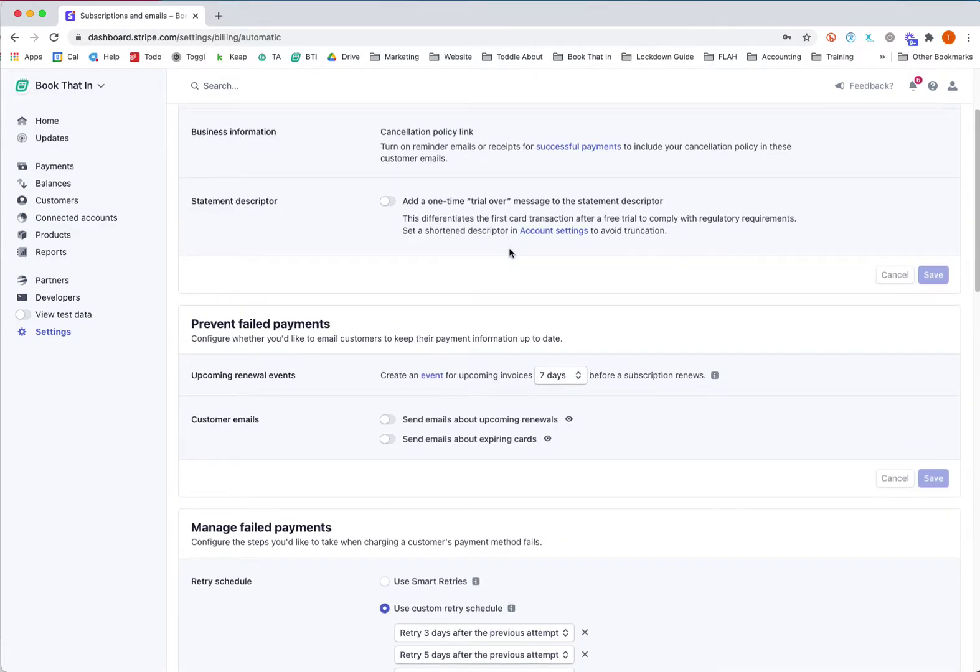
{"action": "scroll", "coordinate": [509, 252], "scroll_direction": "down", "scroll_amount": 2}
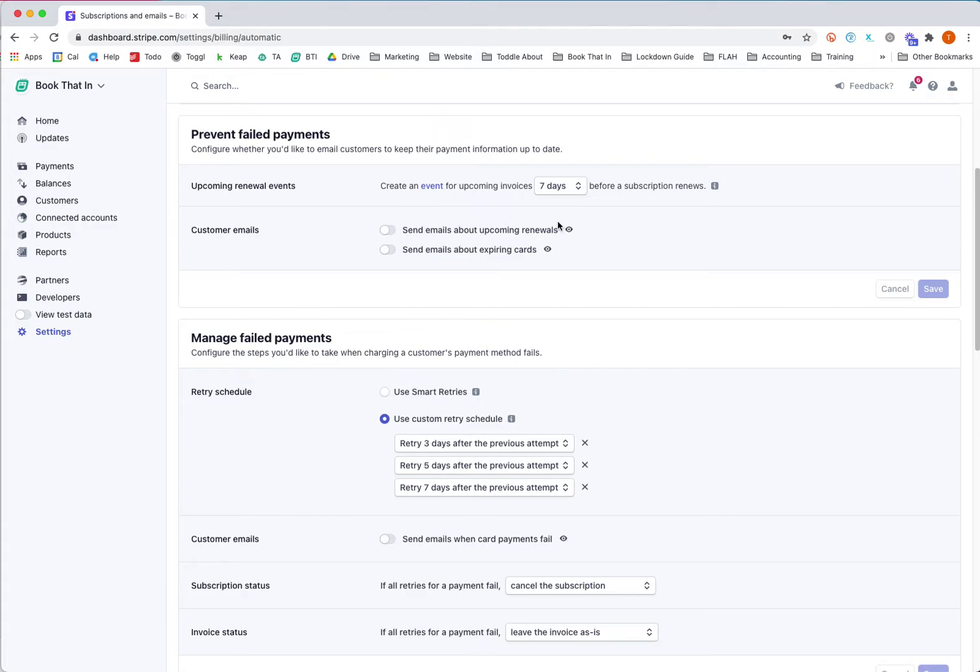
Keep upcoming renewal events at 7 days and turn on expiring-card emails.
{"action": "left_click", "coordinate": [576, 190]}
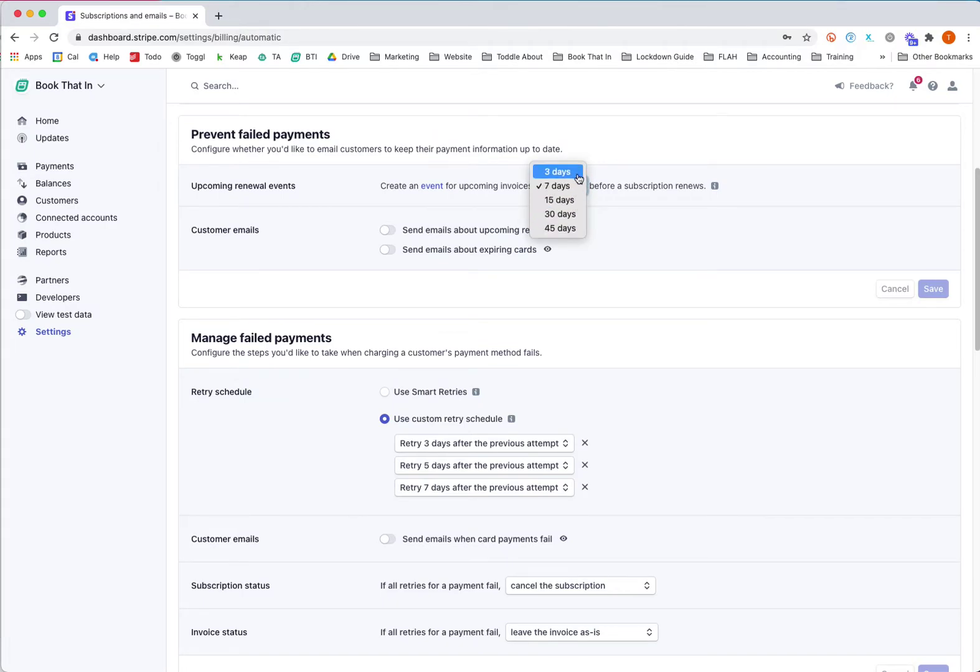
{"action": "left_click", "coordinate": [604, 173]}
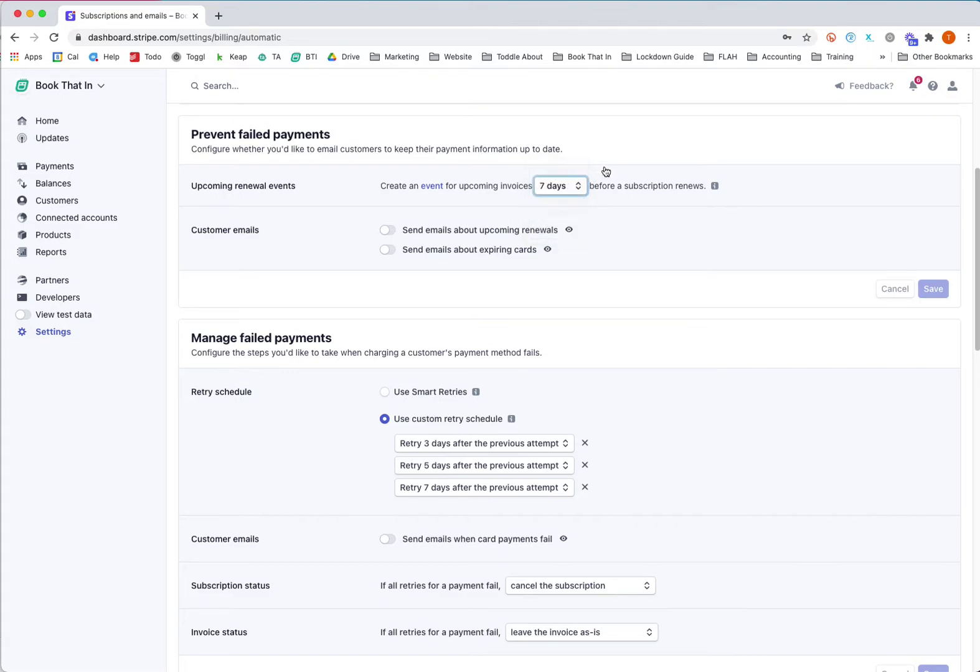
{"action": "left_click", "coordinate": [387, 250]}
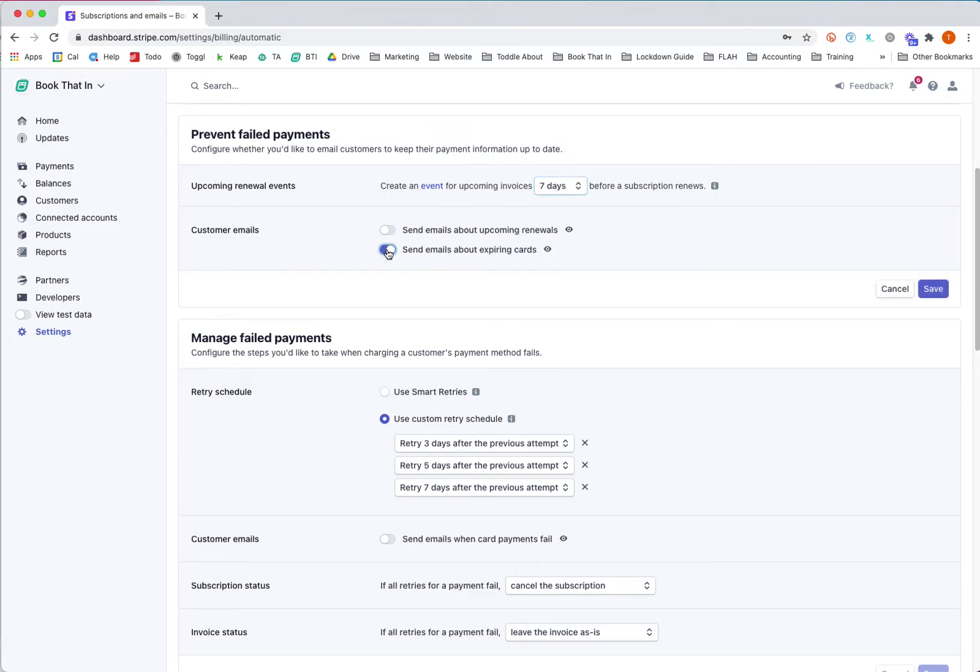
{"action": "left_click", "coordinate": [547, 249]}
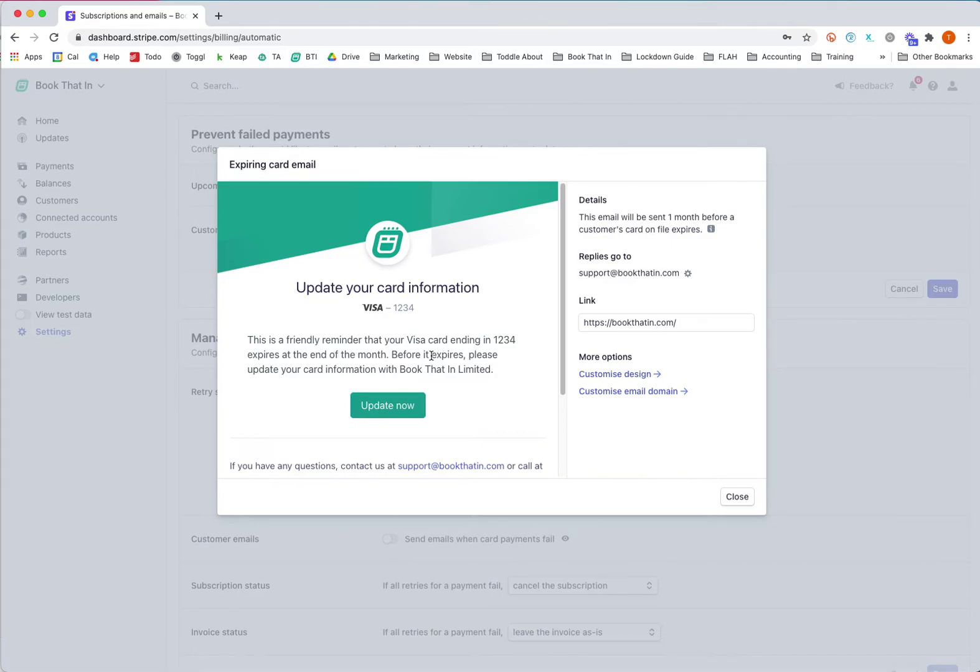
{"action": "left_click", "coordinate": [712, 319]}
{"action": "left_click_drag", "start_coordinate": [711, 320], "coordinate": [575, 322]}
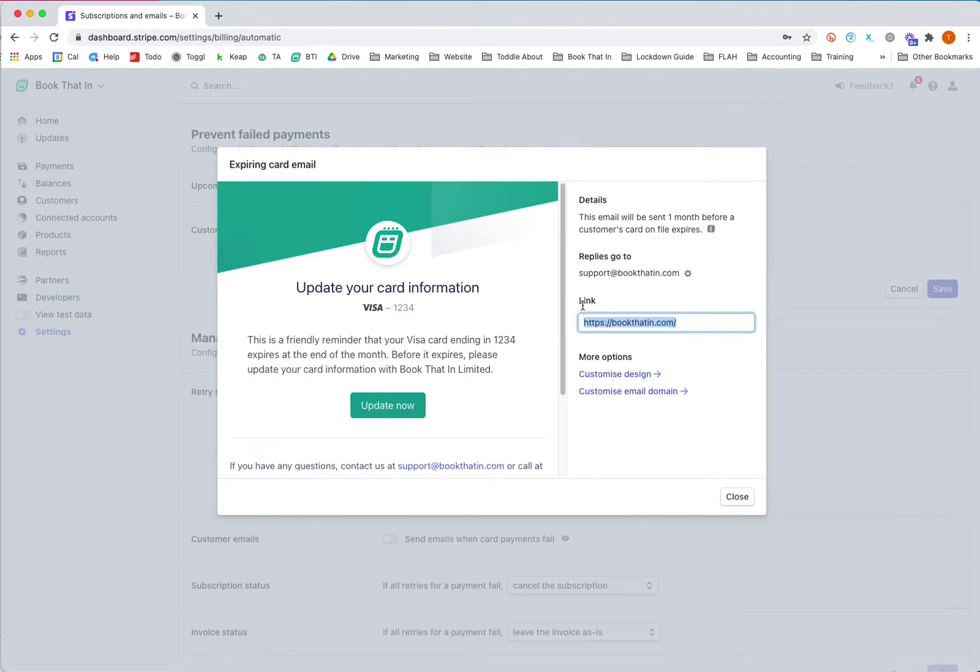
{"action": "type", "text": "https://bookthatin.com/Subscription/Manage"}
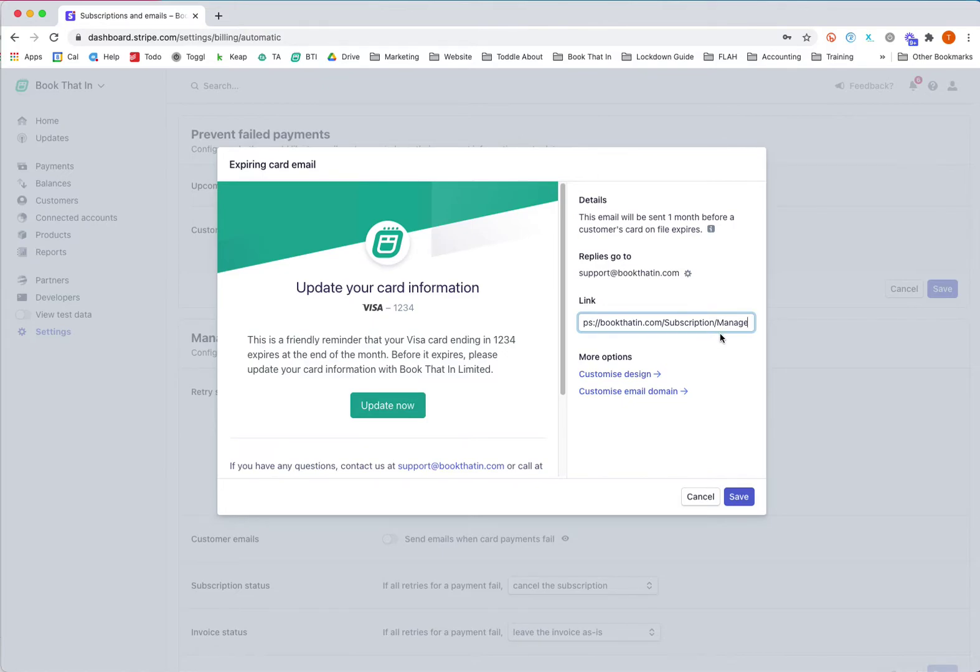
{"action": "left_click", "coordinate": [741, 377]}
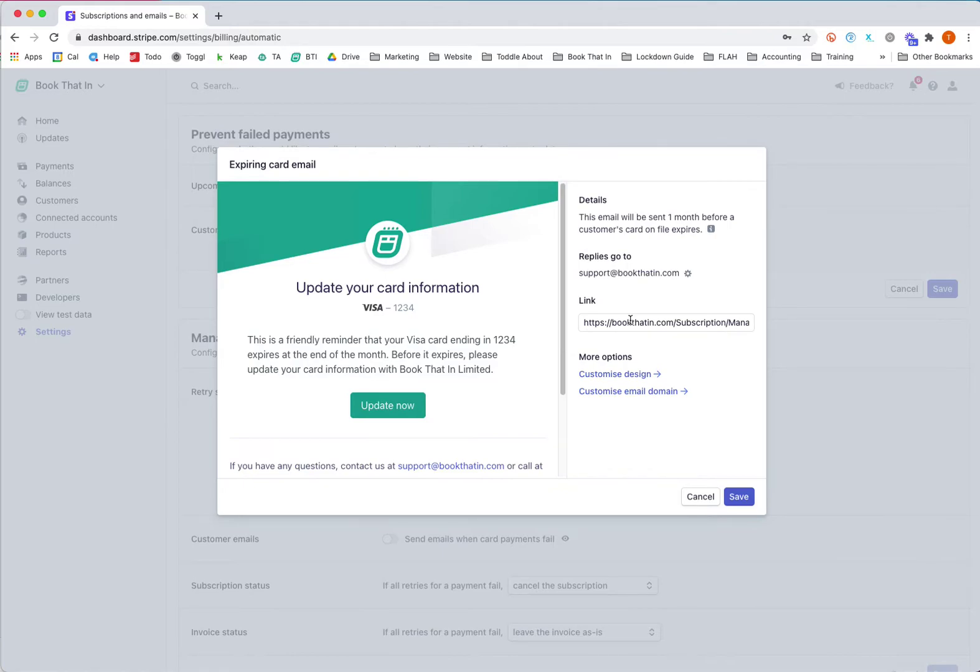
{"action": "left_click", "coordinate": [738, 498]}
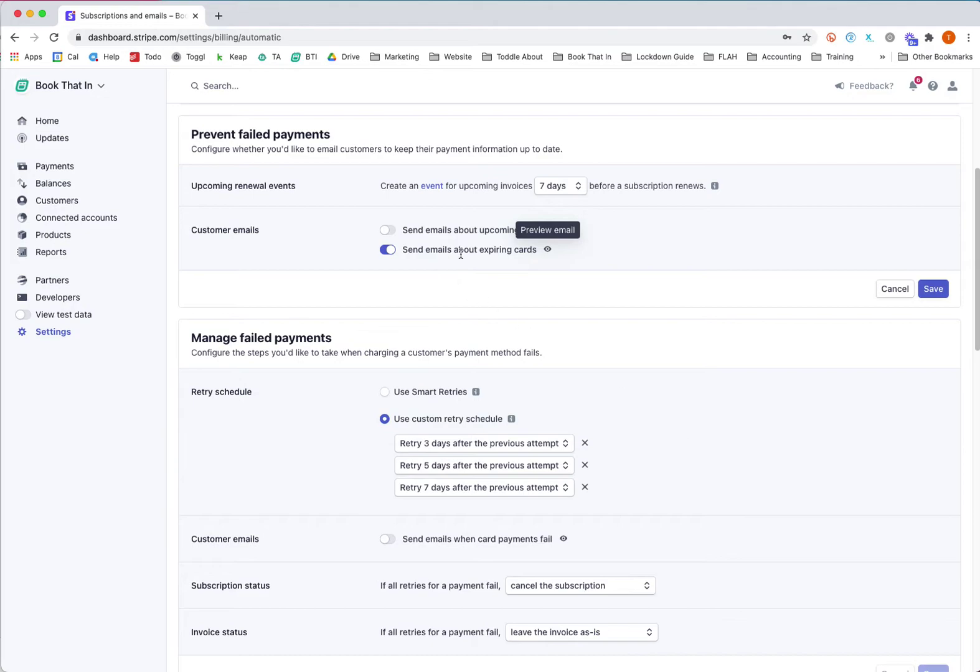
{"action": "left_click", "coordinate": [387, 231]}
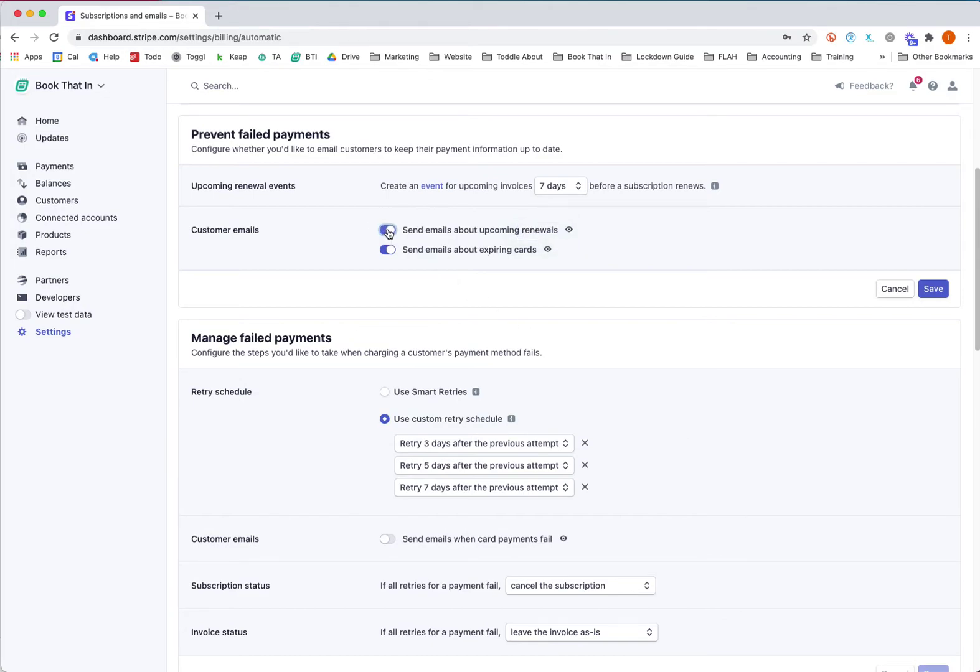
{"action": "left_click", "coordinate": [569, 231]}
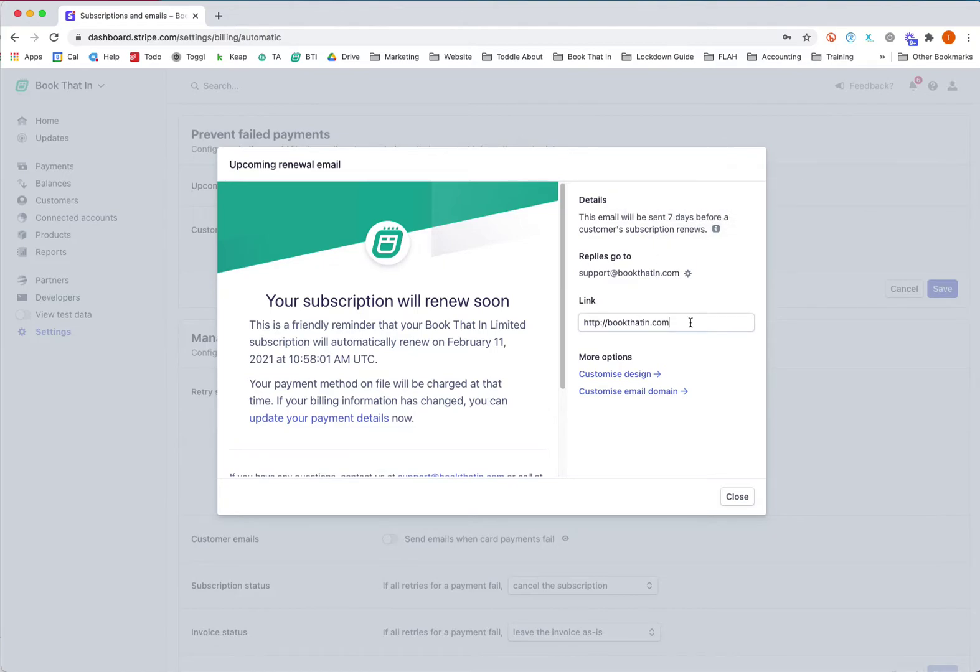
{"action": "left_click_drag", "start_coordinate": [691, 322], "coordinate": [543, 314]}
{"action": "type", "text": "https://bookthatin.com/Subscription/Manage"}
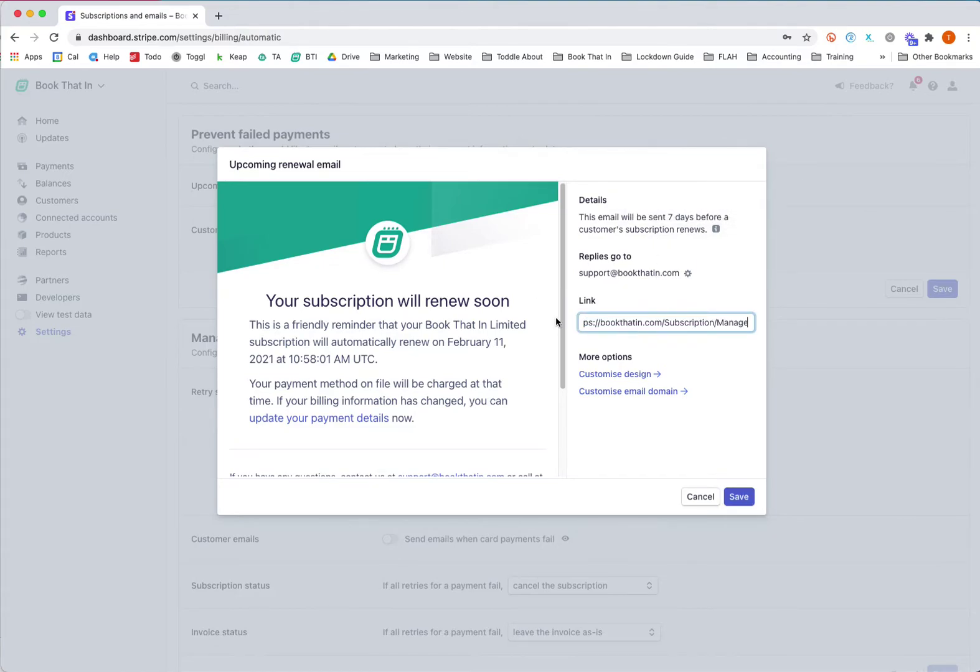
{"action": "left_click", "coordinate": [740, 496]}
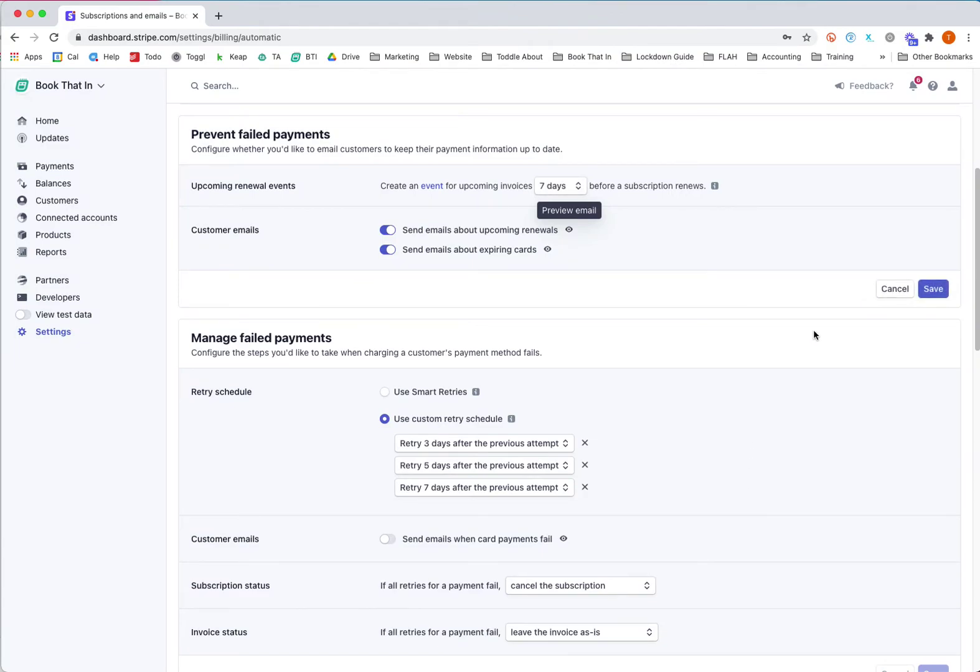
{"action": "left_click", "coordinate": [939, 288]}
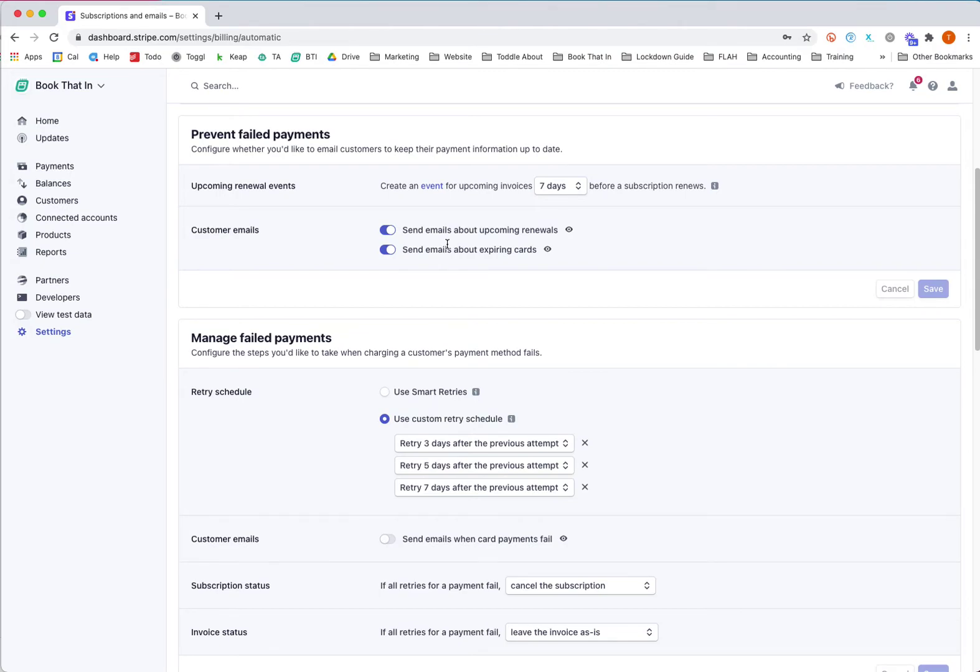
{"action": "scroll", "coordinate": [446, 247], "scroll_direction": "down", "scroll_amount": 5}
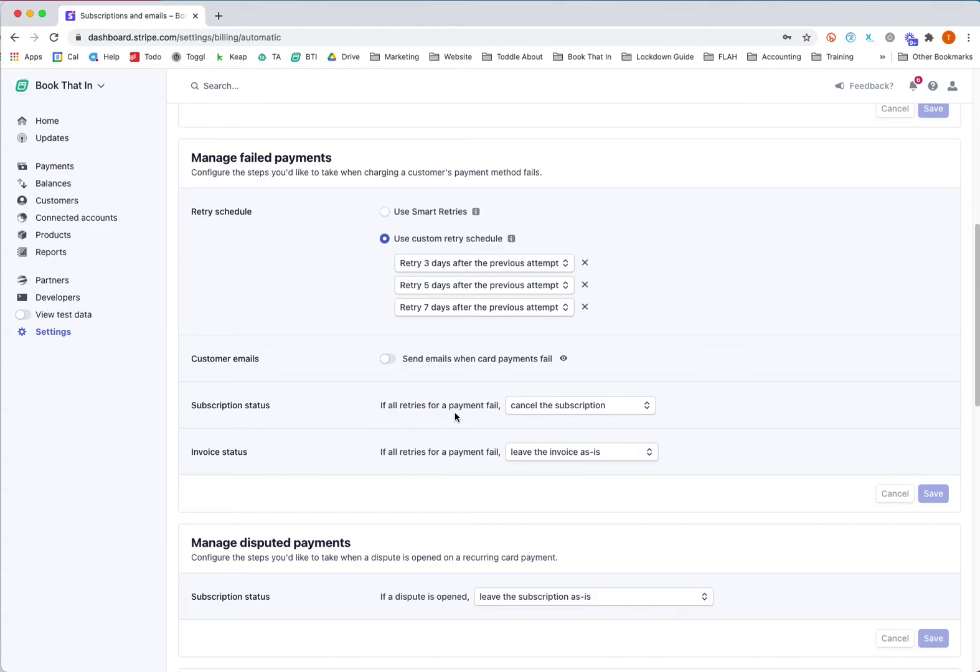
Set the subscription status after all retries fail to 'leave the subscription as-is'.
{"action": "left_click", "coordinate": [620, 407]}
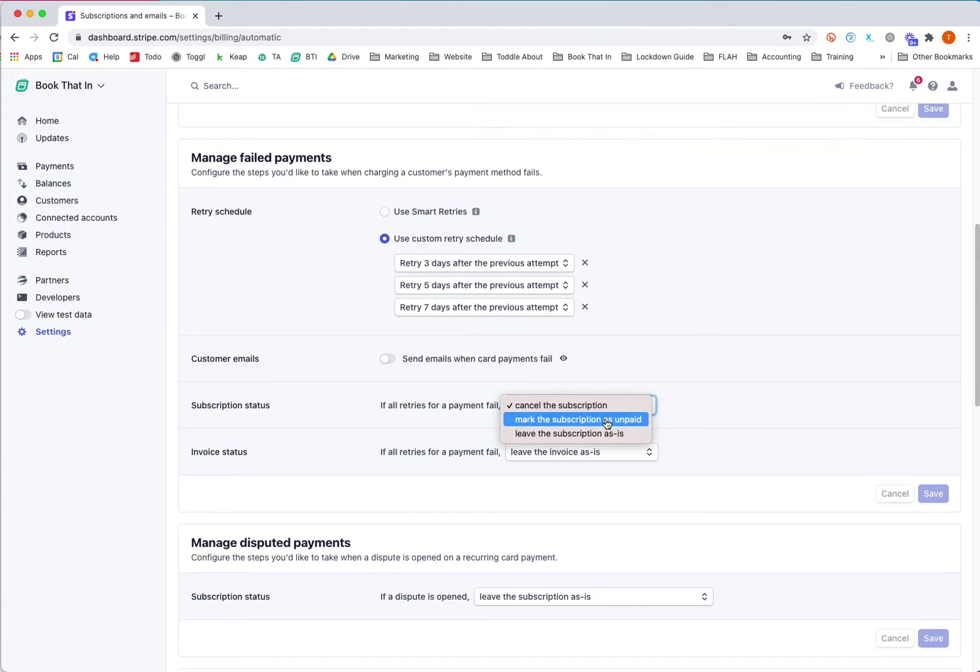
{"action": "left_click", "coordinate": [608, 434]}
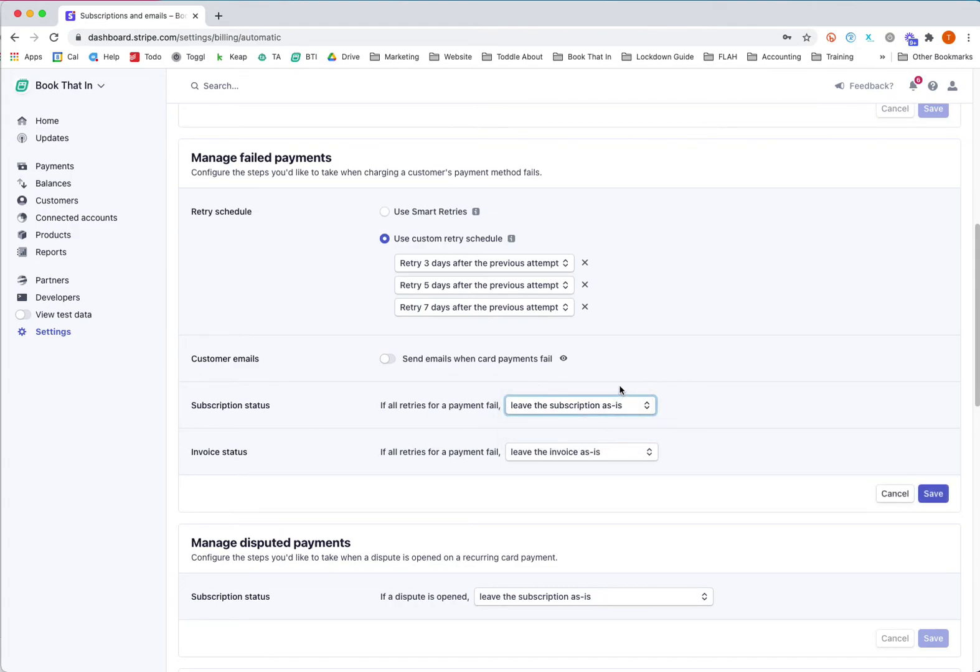
{"action": "left_click", "coordinate": [696, 392]}
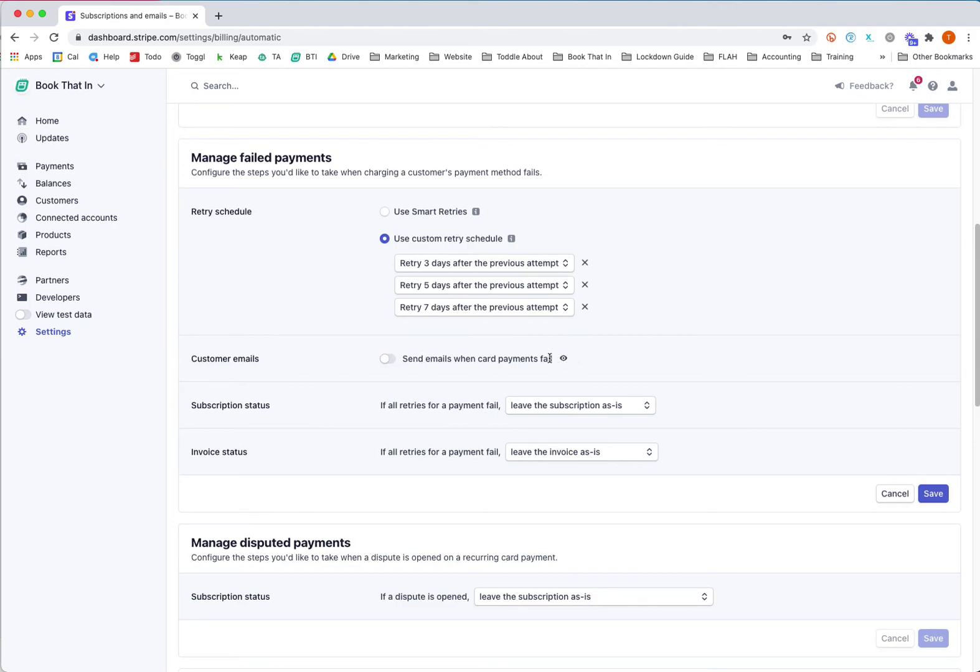
{"action": "left_click", "coordinate": [387, 359]}
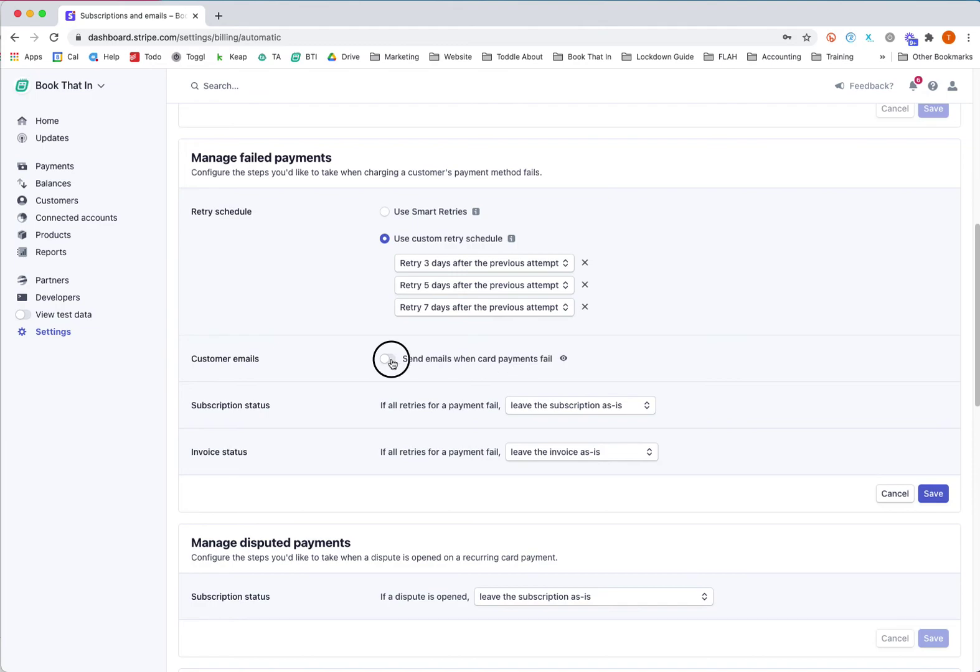
{"action": "left_click", "coordinate": [565, 360]}
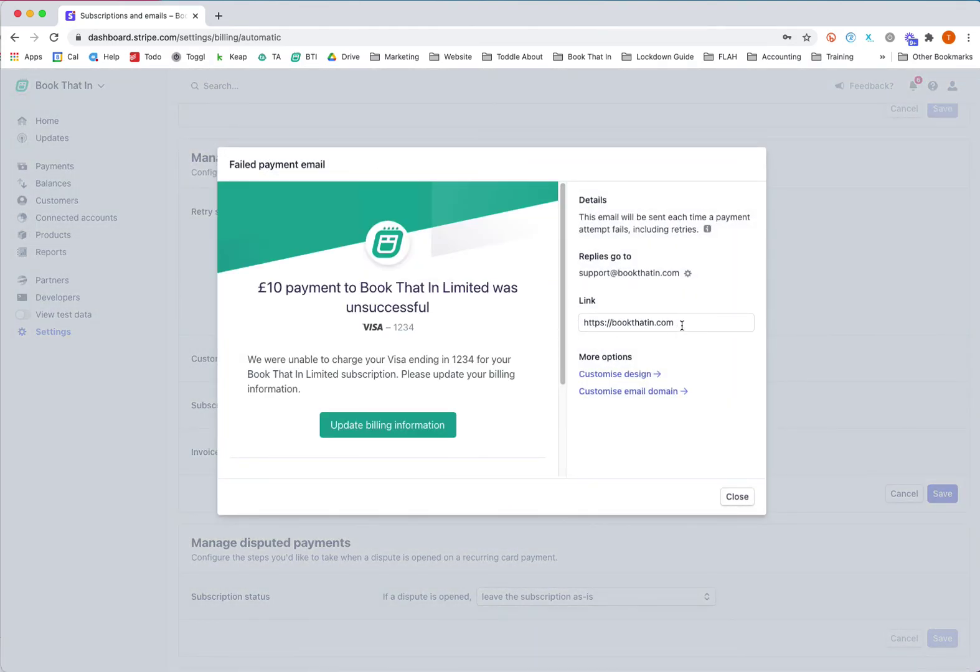
{"action": "left_click_drag", "start_coordinate": [681, 325], "coordinate": [581, 321]}
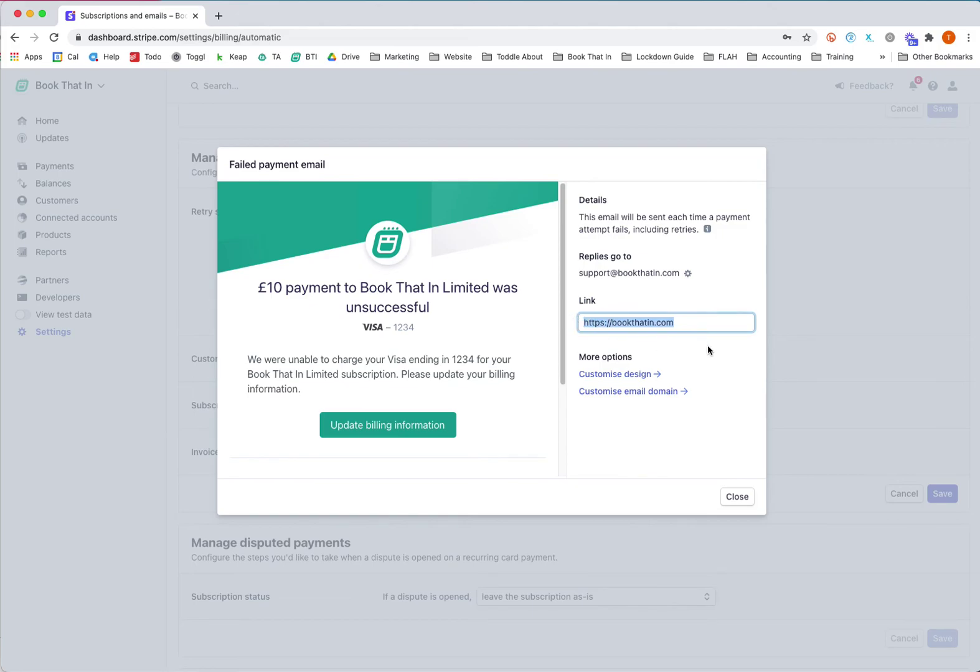
{"action": "type", "text": "https://bookthatin.com/Subscription/Manage"}
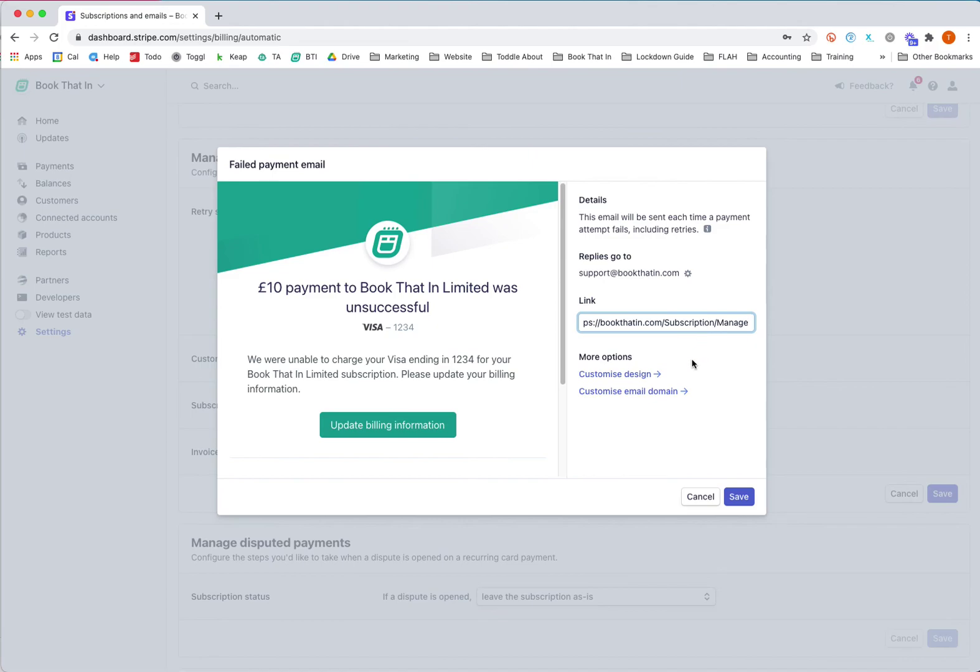
{"action": "left_click", "coordinate": [739, 496]}
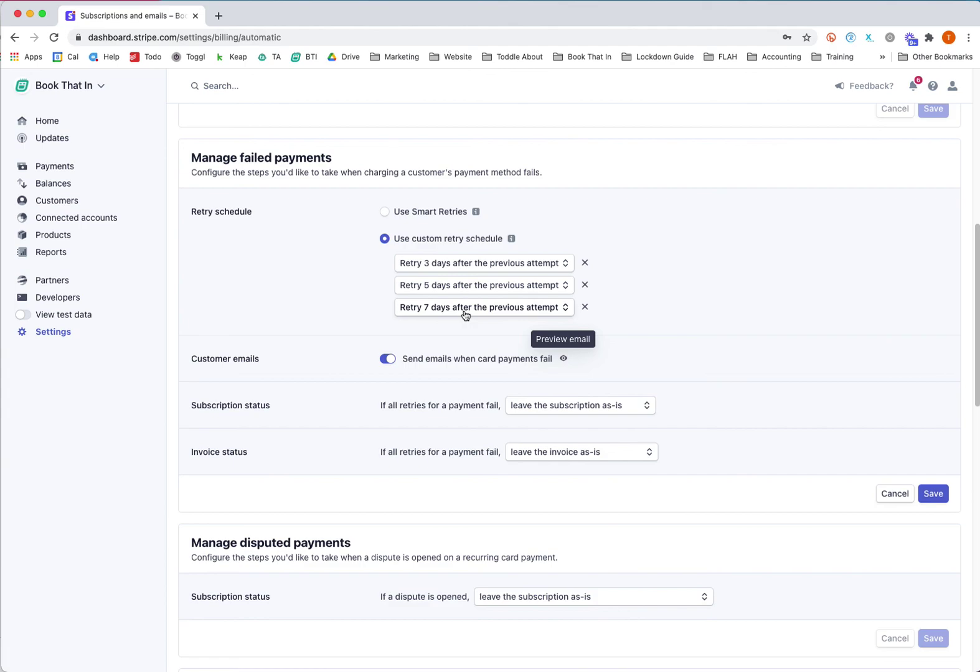
Save the Manage failed payments settings.
{"action": "left_click", "coordinate": [933, 494]}
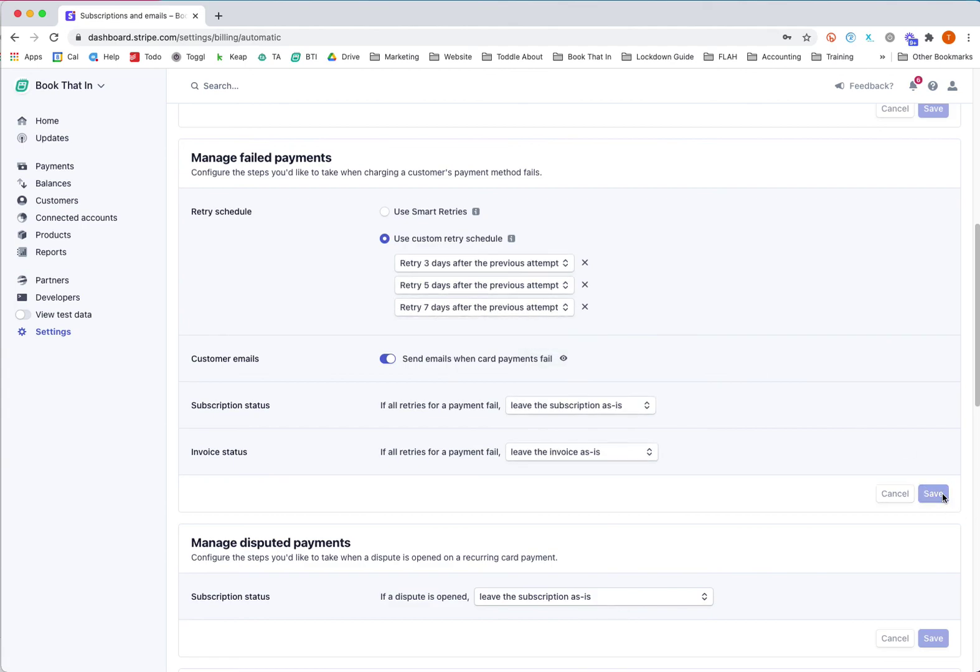